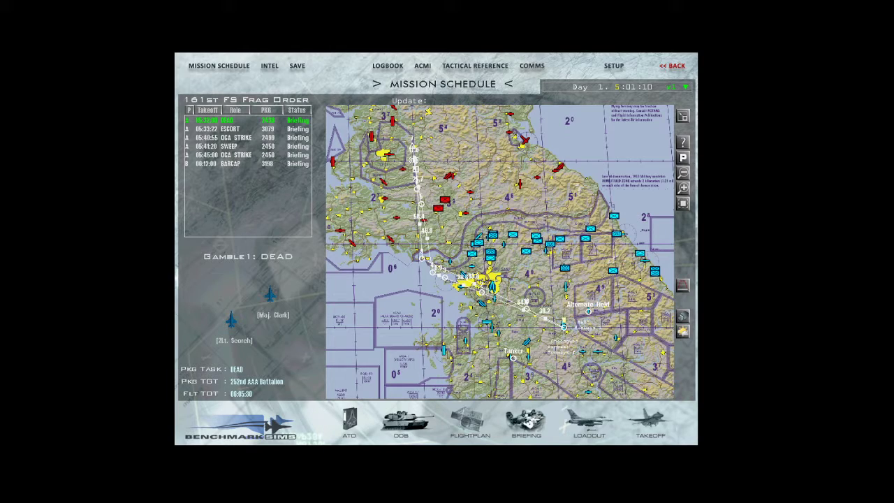
# Pan the map north and briefly visit the simulator settings screen
pyautogui.moveTo(475, 333); pyautogui.dragTo(433, 276)
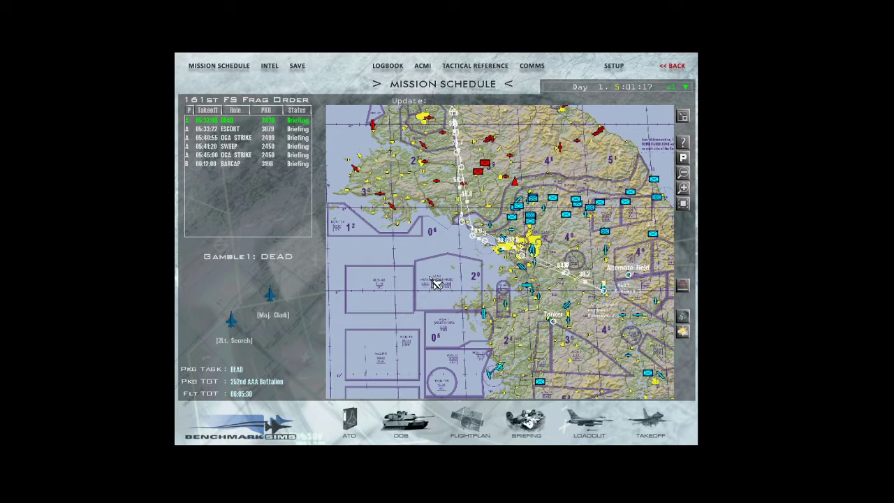
pyautogui.click(618, 67)
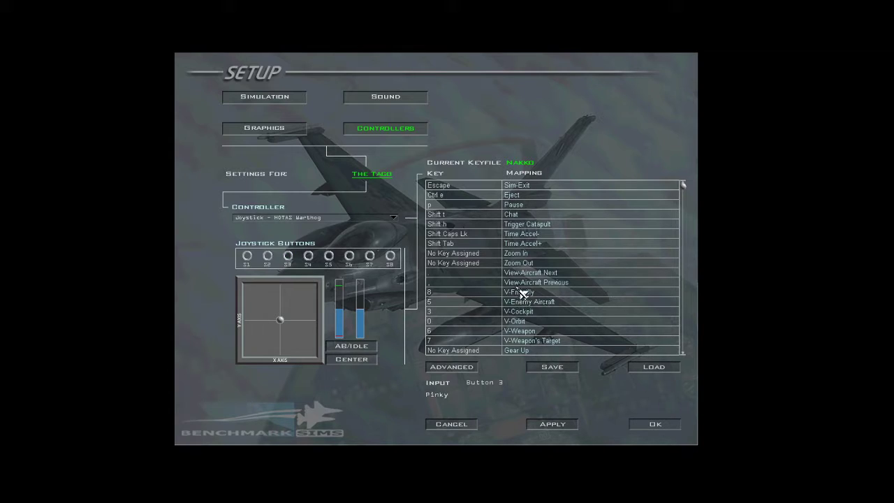
pyautogui.click(458, 426)
pyautogui.scroll(1, 430, 315)
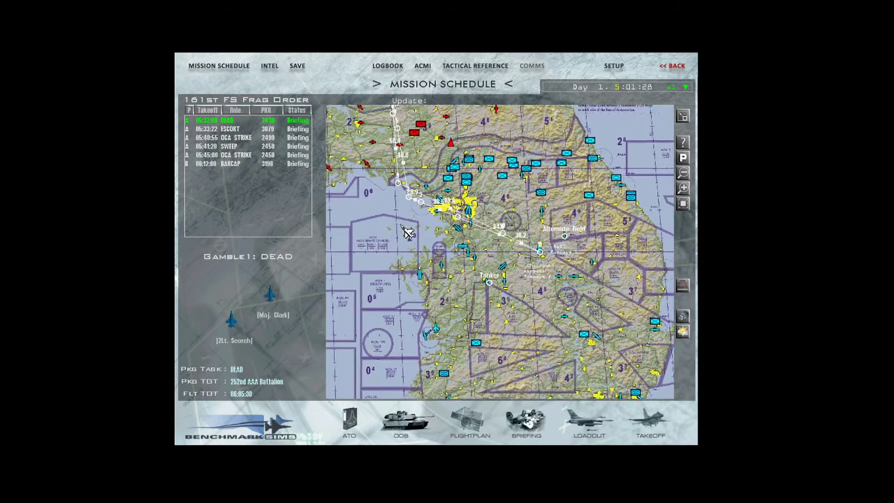
# Pan around the west coast and south, and glance at the order of battle overview
pyautogui.moveTo(412, 227); pyautogui.dragTo(416, 257)
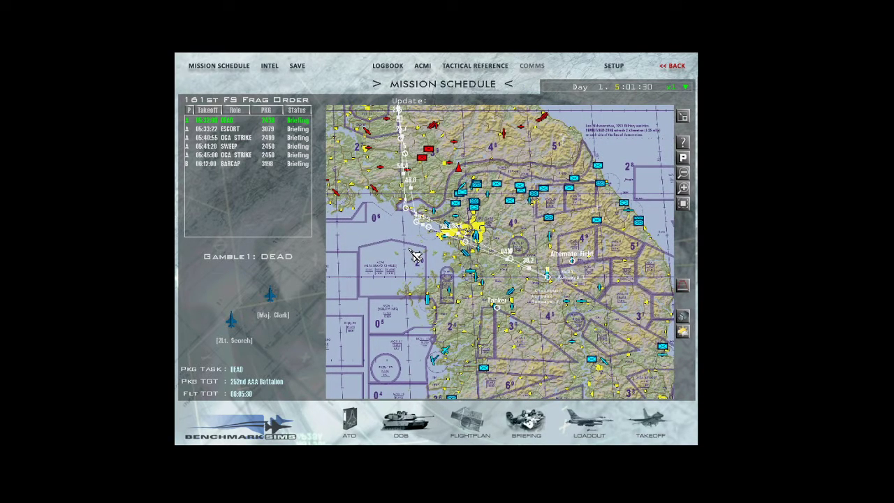
pyautogui.moveTo(411, 248); pyautogui.dragTo(326, 240)
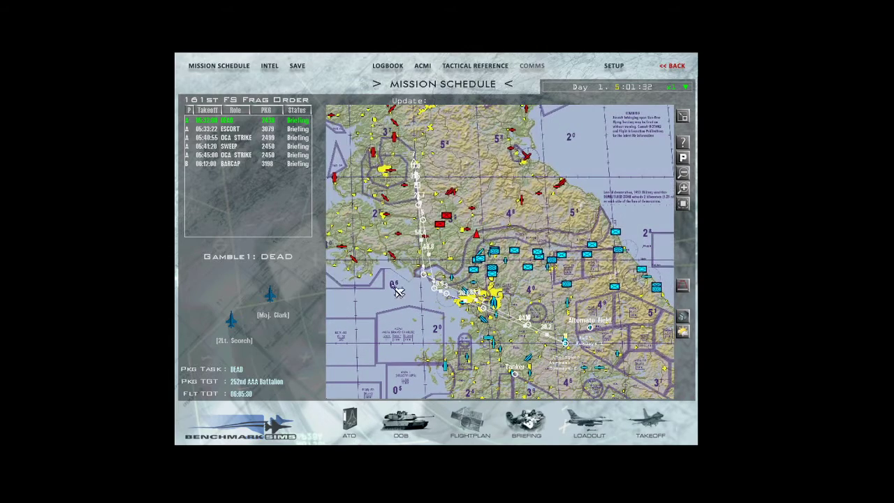
pyautogui.moveTo(391, 307)
pyautogui.mouseDown()
pyautogui.moveTo(361, 260)
pyautogui.moveTo(410, 252)
pyautogui.mouseUp()
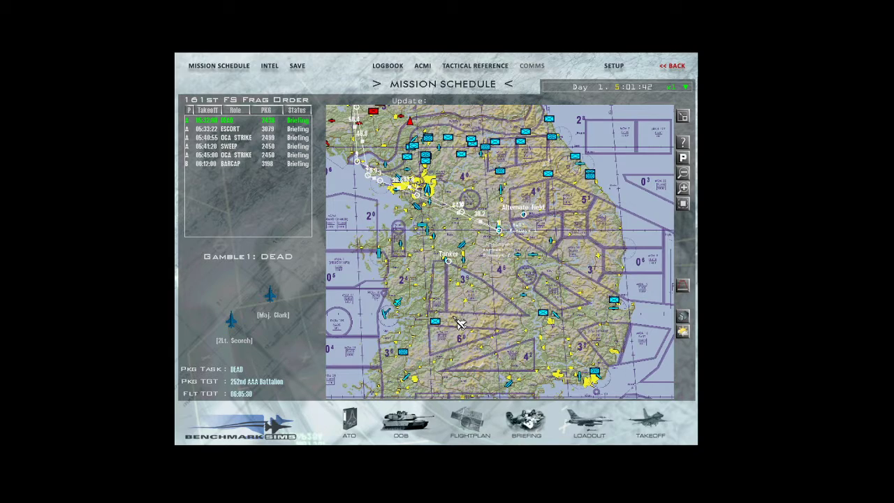
pyautogui.moveTo(393, 249); pyautogui.dragTo(414, 287)
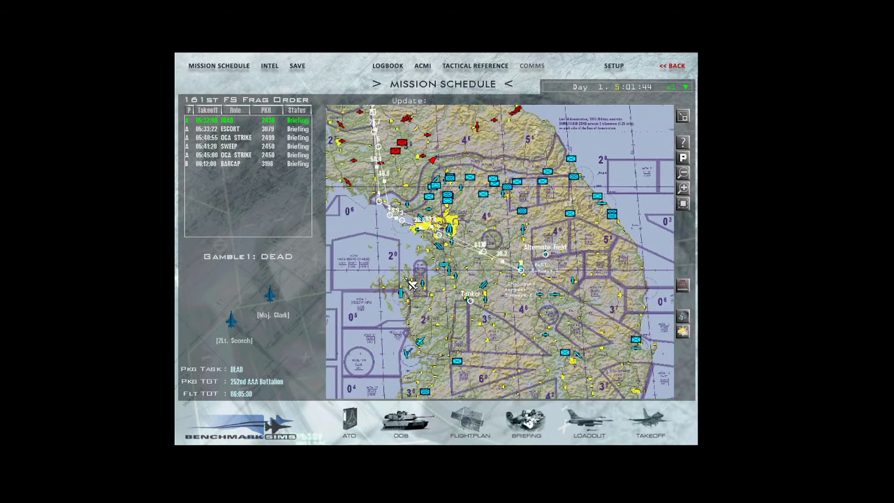
pyautogui.click(398, 425)
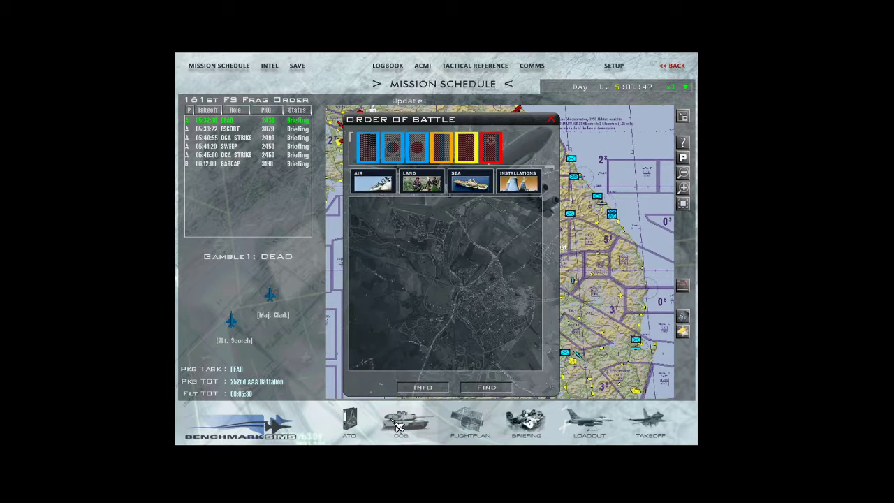
pyautogui.click(555, 125)
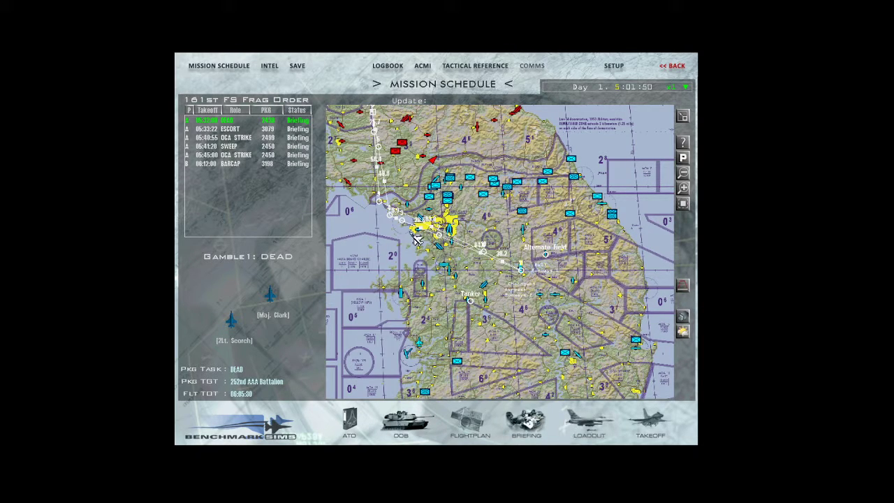
pyautogui.moveTo(412, 236); pyautogui.dragTo(389, 247)
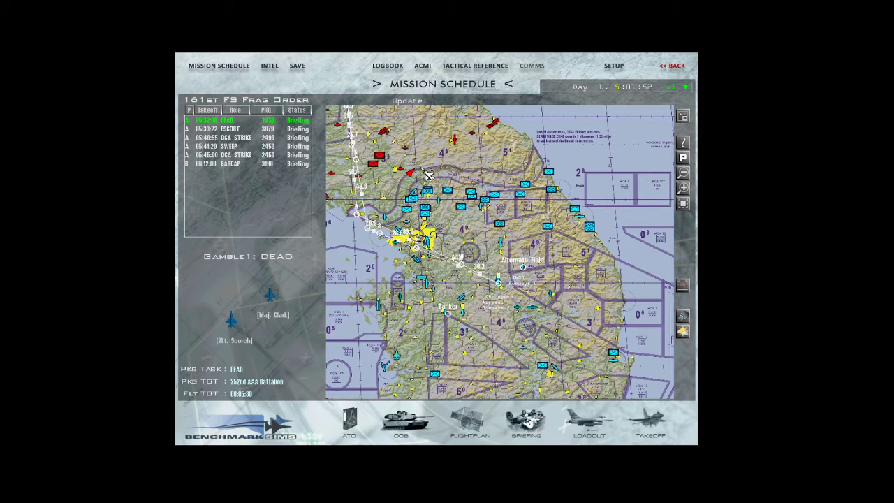
pyautogui.scroll(2, 497, 280)
pyautogui.scroll(2, 481, 230)
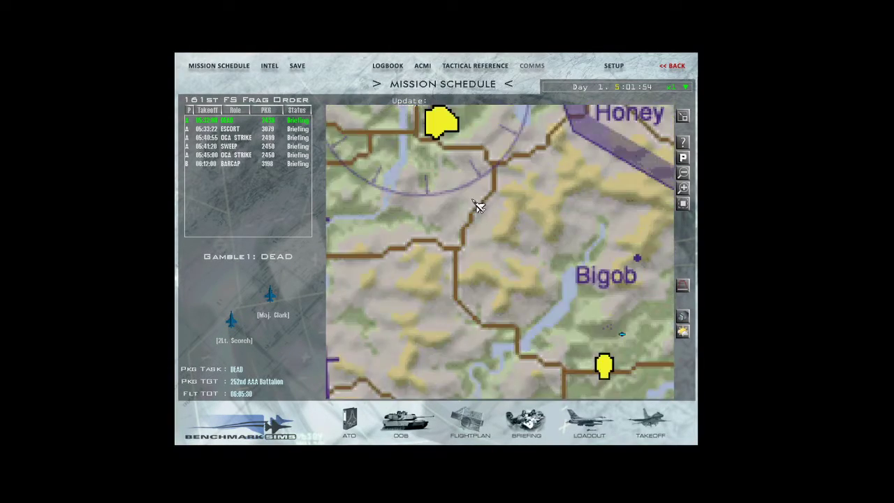
pyautogui.scroll(1, 475, 209)
pyautogui.scroll(-1, 475, 210)
pyautogui.scroll(-1, 461, 223)
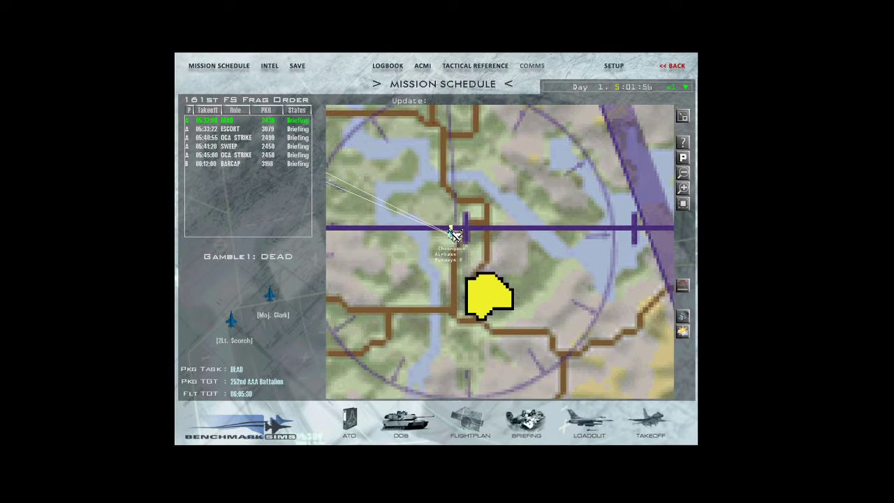
pyautogui.scroll(-1, 455, 236)
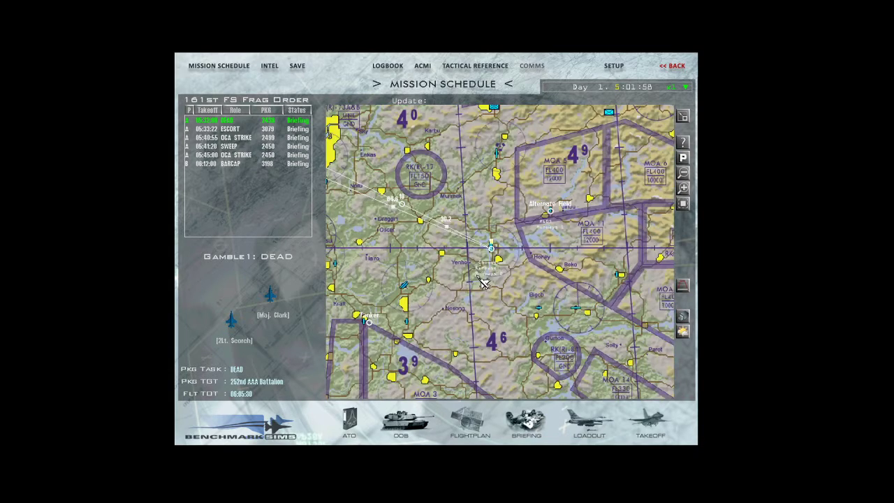
pyautogui.scroll(-1, 455, 236)
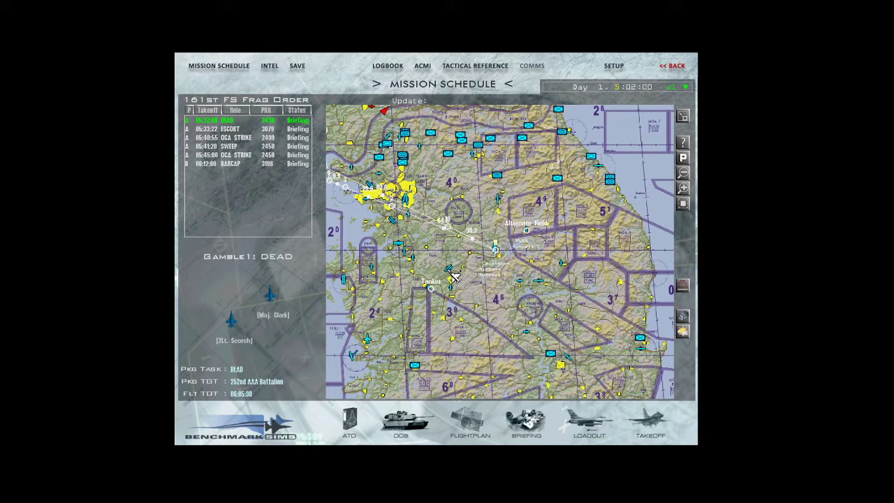
# Pan toward the front line and show low- and high-altitude air defense threat circles
pyautogui.rightClick(452, 276)
pyautogui.click(426, 249)
pyautogui.moveTo(426, 280)
pyautogui.mouseDown()
pyautogui.moveTo(461, 320)
pyautogui.moveTo(556, 264)
pyautogui.mouseUp()
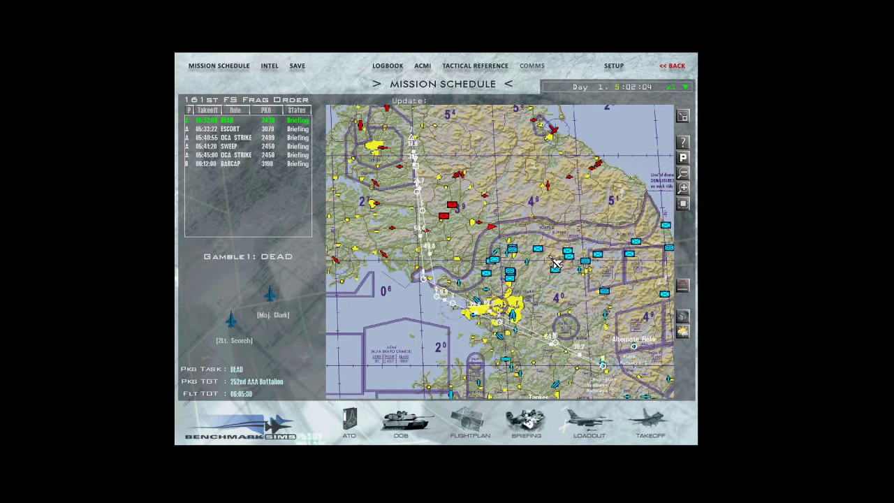
pyautogui.rightClick(496, 233)
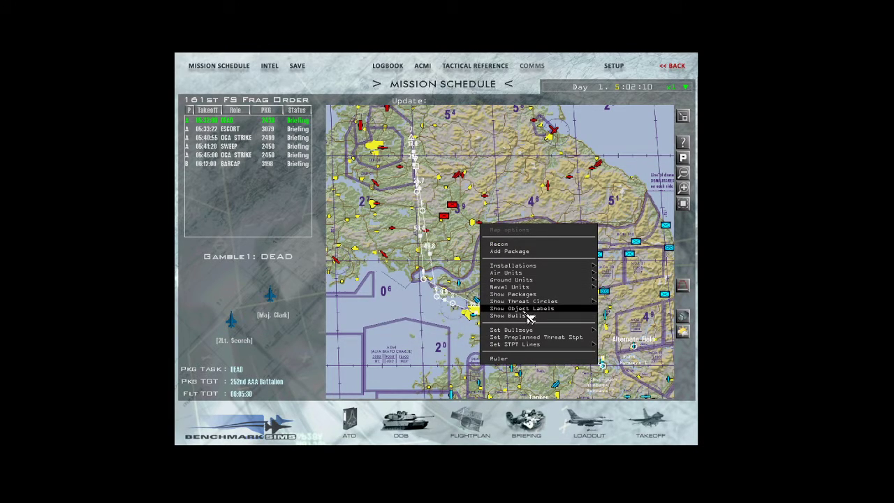
pyautogui.moveTo(524, 301)
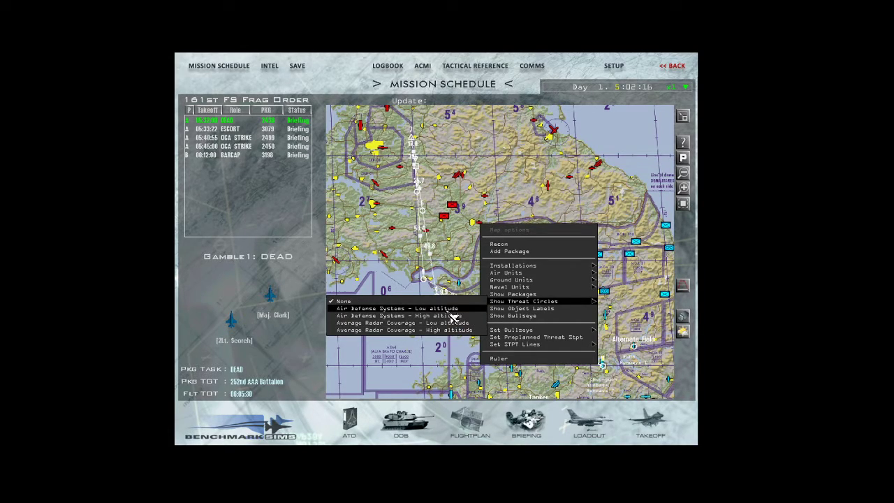
pyautogui.click(452, 312)
pyautogui.click(452, 316)
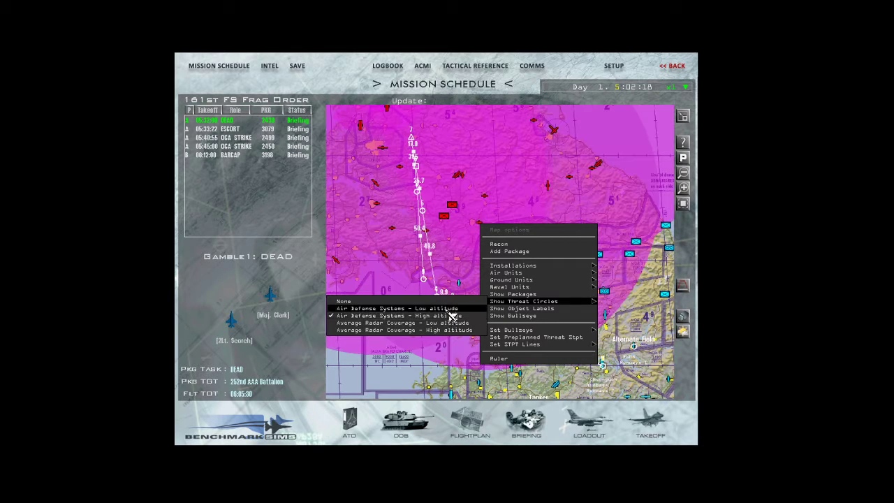
pyautogui.click(452, 316)
# Compare low- and high-altitude radar coverage, then settle on high-altitude air defense circles
pyautogui.click(453, 322)
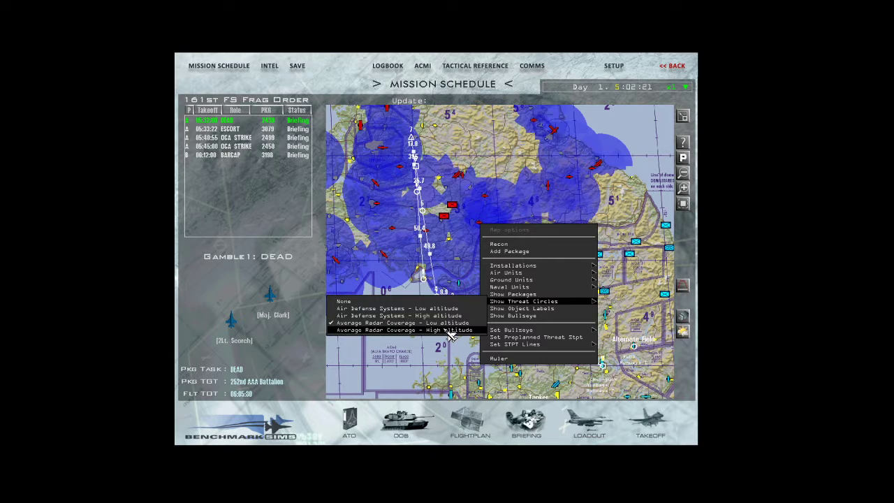
pyautogui.click(451, 330)
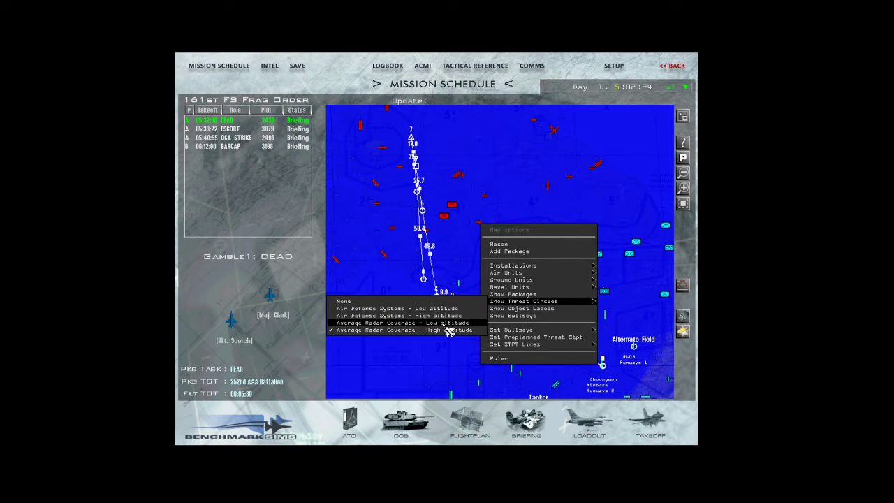
pyautogui.click(449, 326)
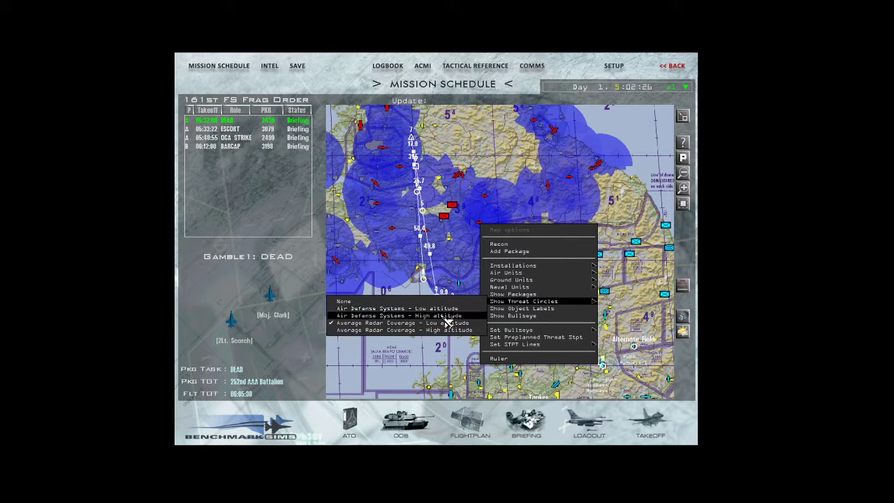
pyautogui.click(449, 316)
pyautogui.click(447, 309)
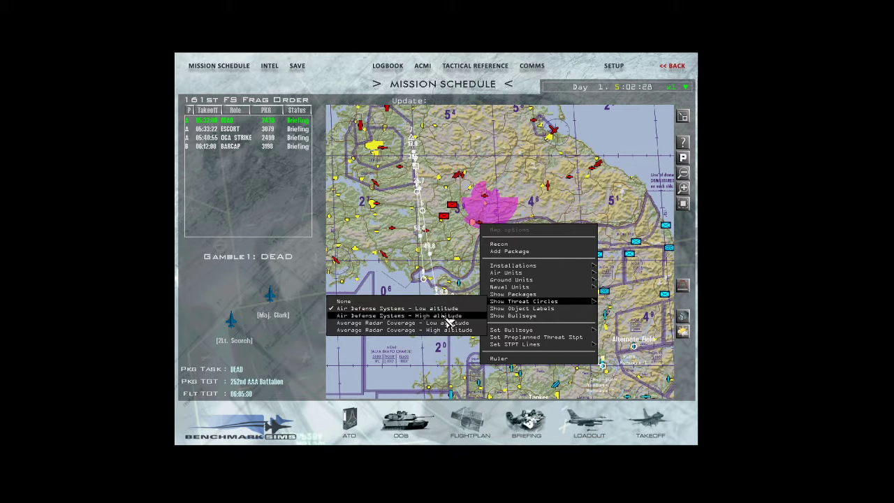
pyautogui.click(450, 316)
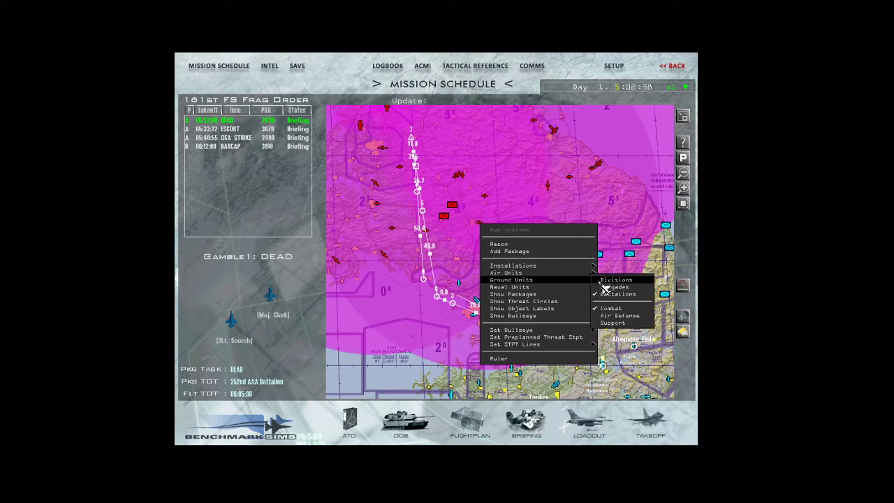
pyautogui.moveTo(511, 279)
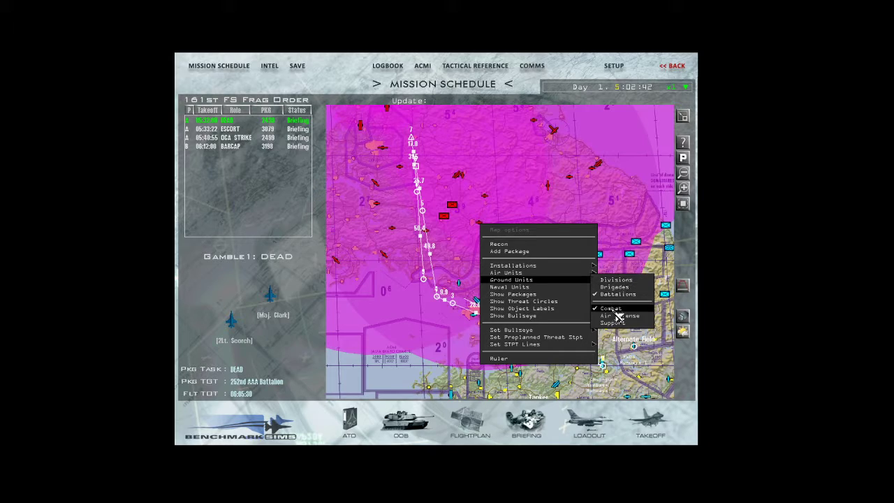
# Show Air Defense and Support ground units, and adjust the attack aircraft and squadron filters
pyautogui.click(625, 318)
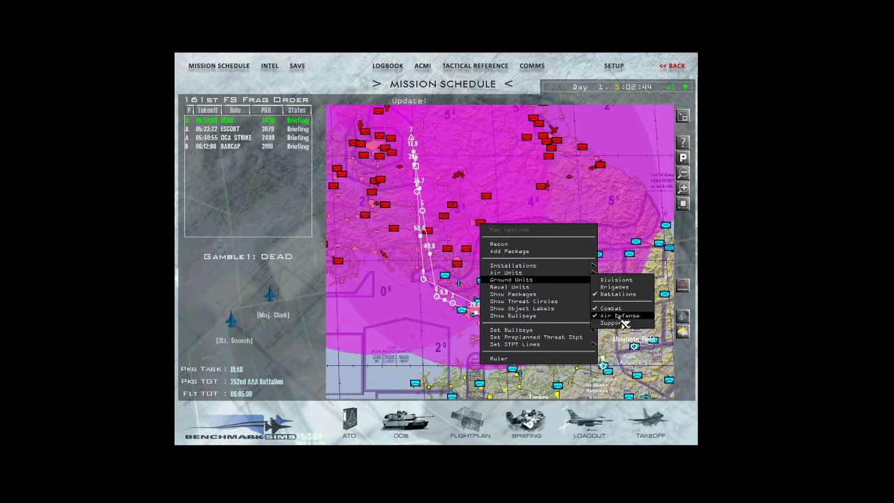
pyautogui.click(618, 324)
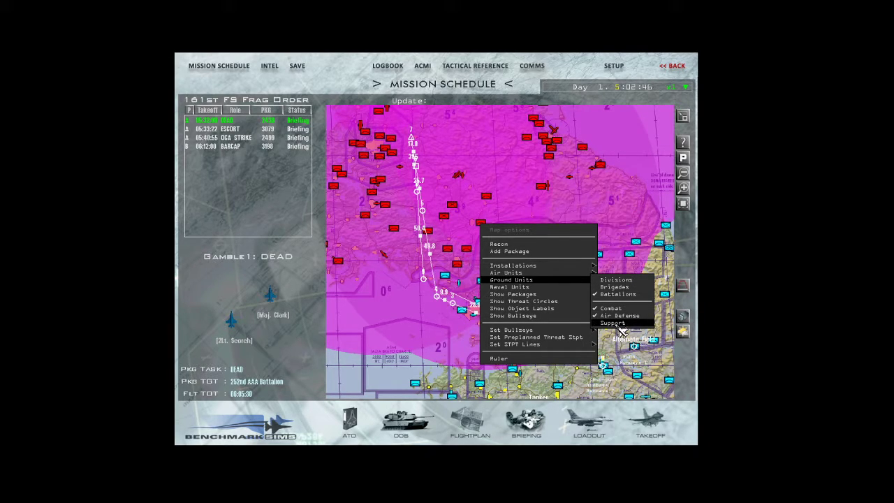
pyautogui.click(609, 287)
pyautogui.click(618, 274)
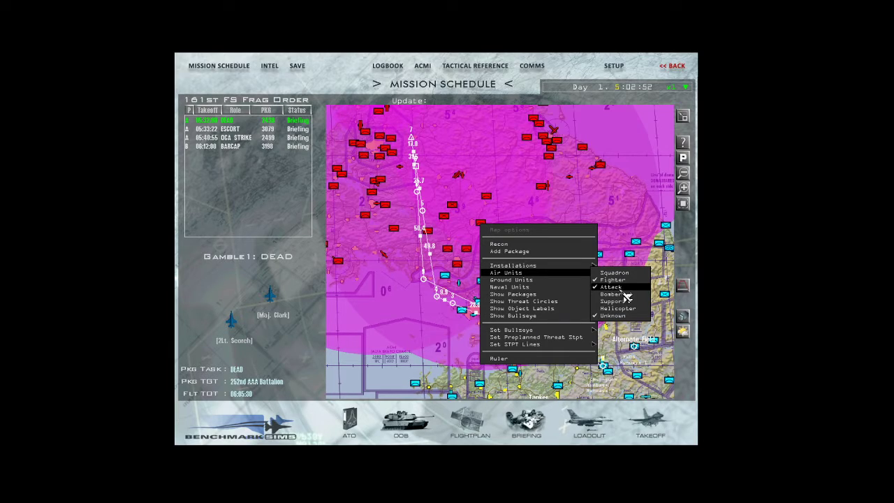
pyautogui.click(611, 287)
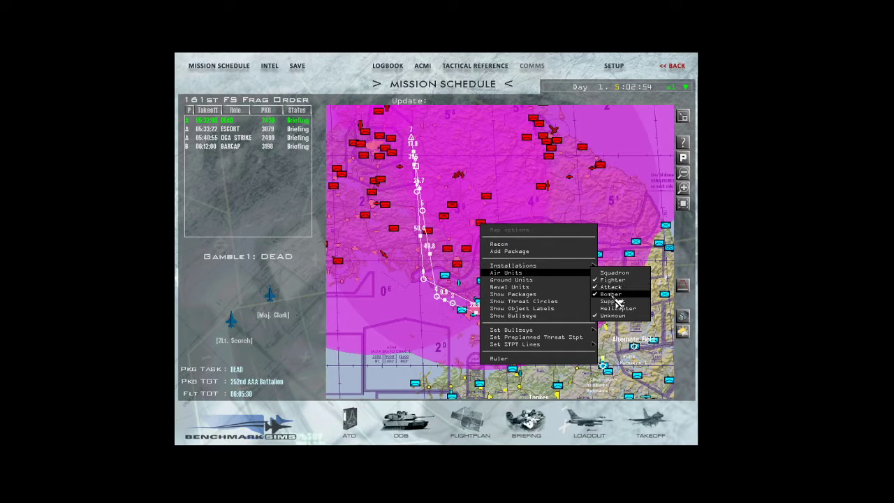
pyautogui.moveTo(514, 265)
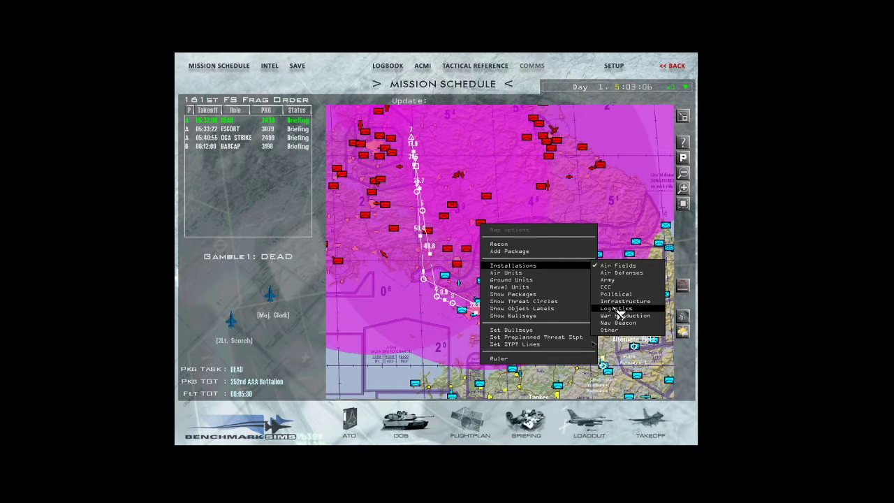
# Show Logistics and War Production installations, then close the options and recentre the map
pyautogui.click(619, 311)
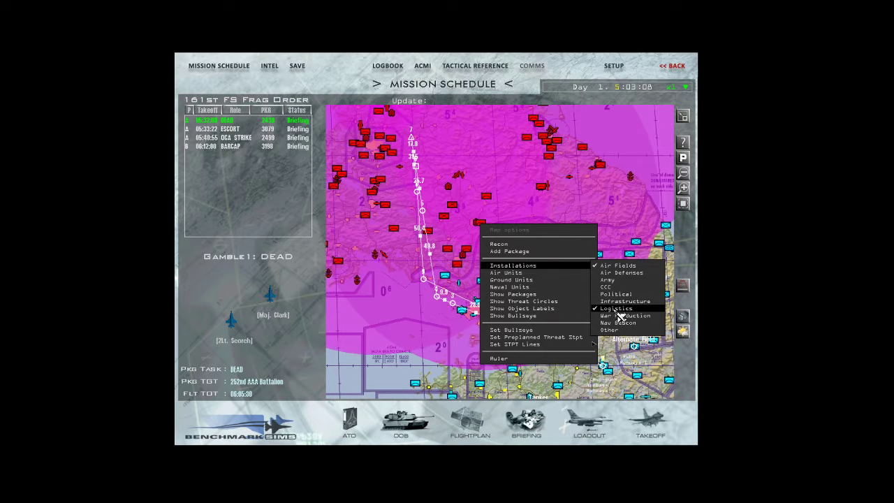
pyautogui.click(620, 316)
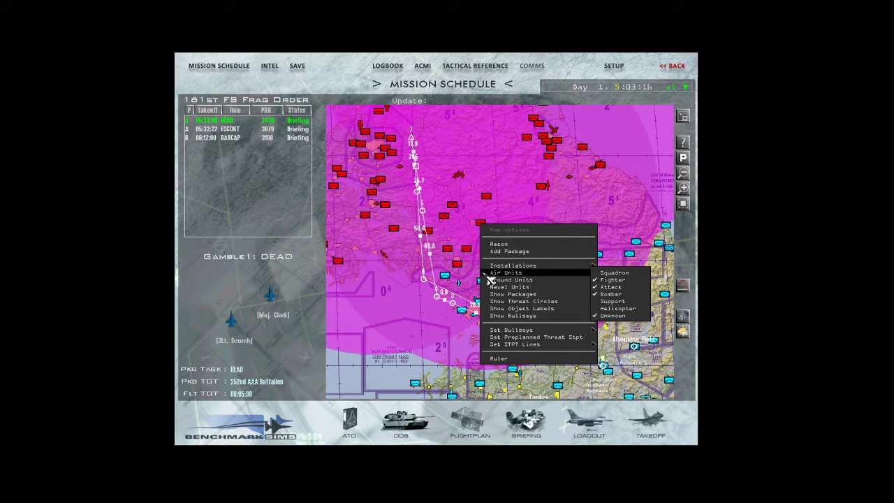
pyautogui.click(402, 307)
pyautogui.moveTo(400, 329); pyautogui.dragTo(379, 313)
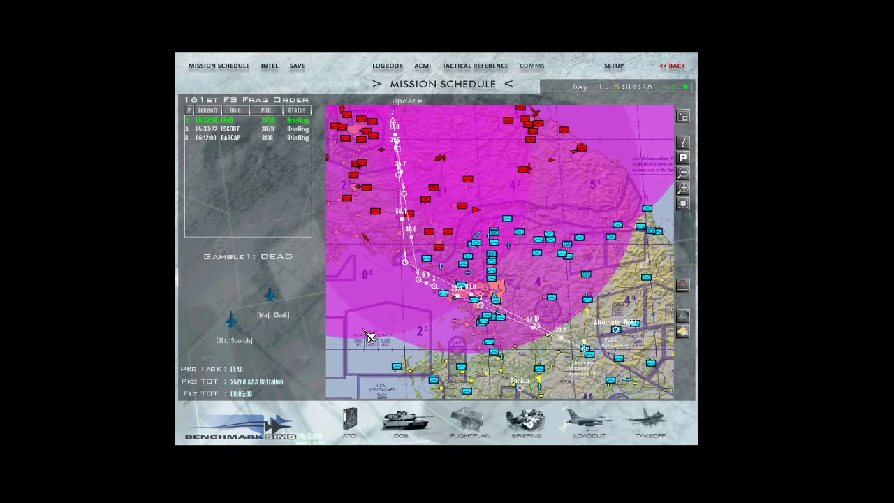
pyautogui.click(270, 66)
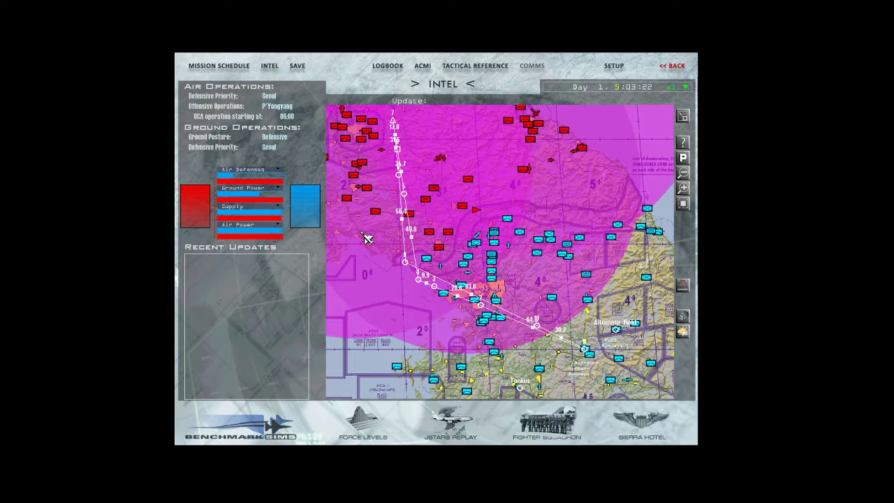
pyautogui.scroll(1, 326, 211)
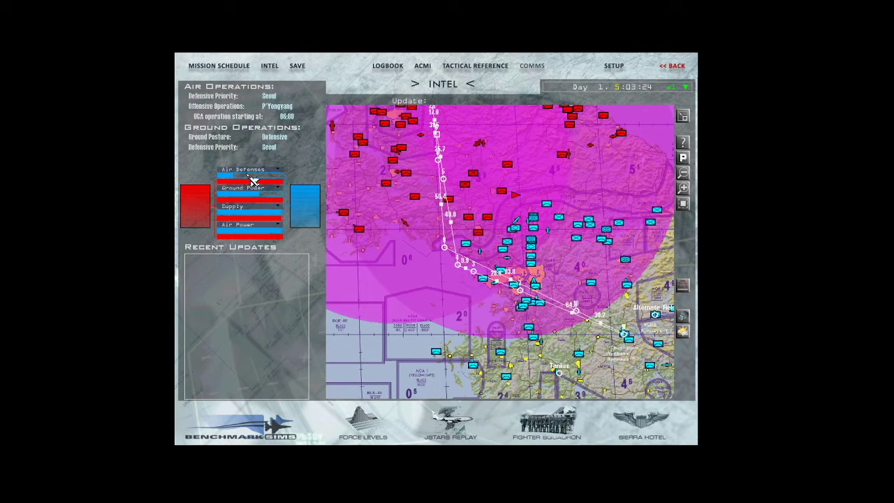
pyautogui.scroll(1, 399, 221)
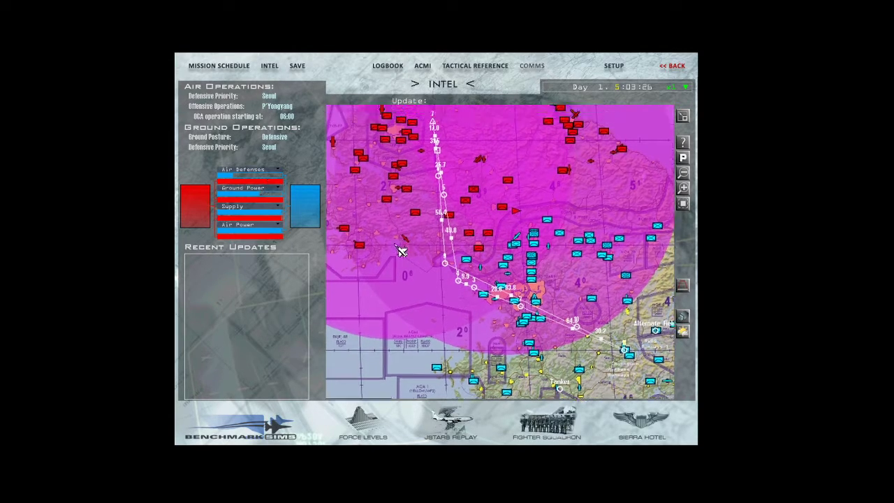
pyautogui.scroll(2, 483, 260)
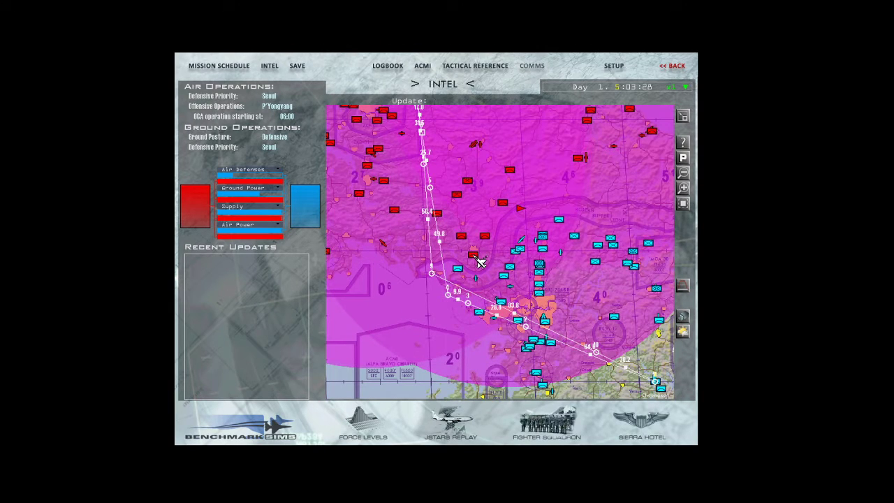
pyautogui.scroll(1, 480, 261)
pyautogui.rightClick(454, 265)
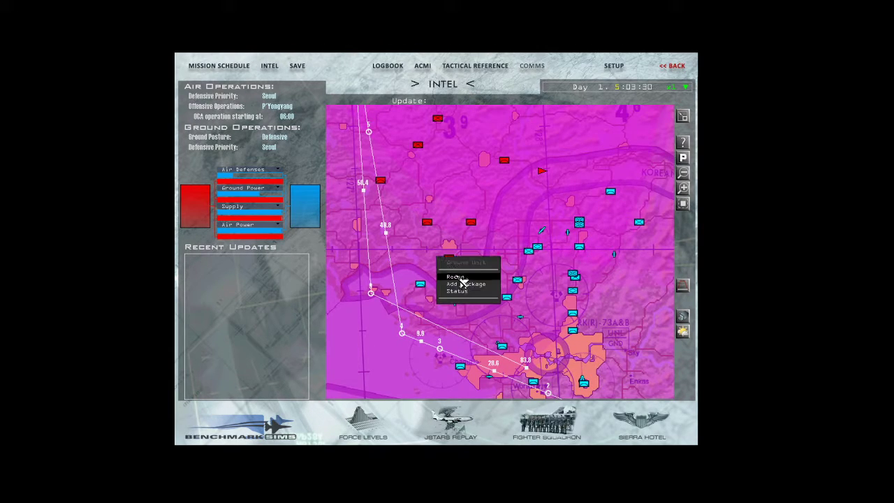
pyautogui.click(460, 291)
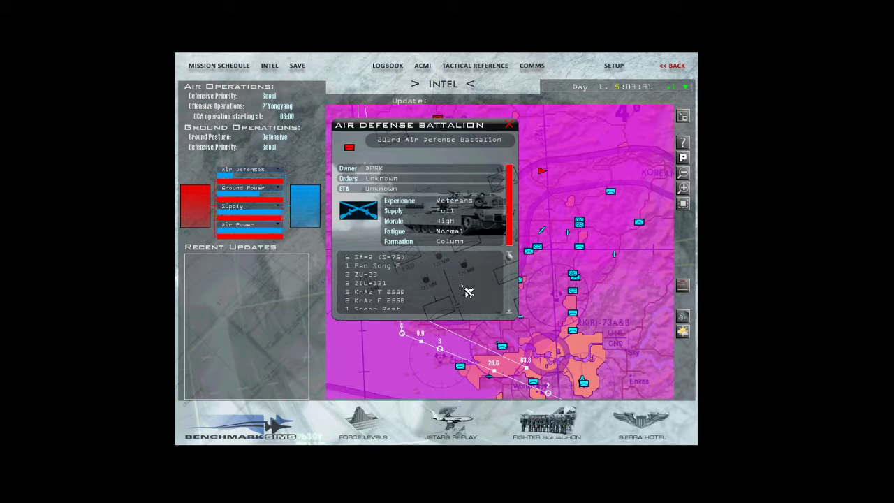
pyautogui.click(512, 132)
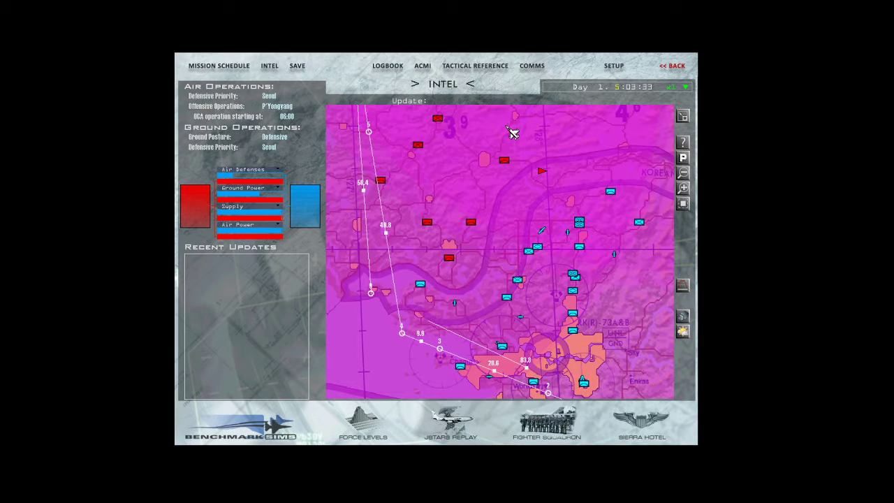
pyautogui.click(256, 170)
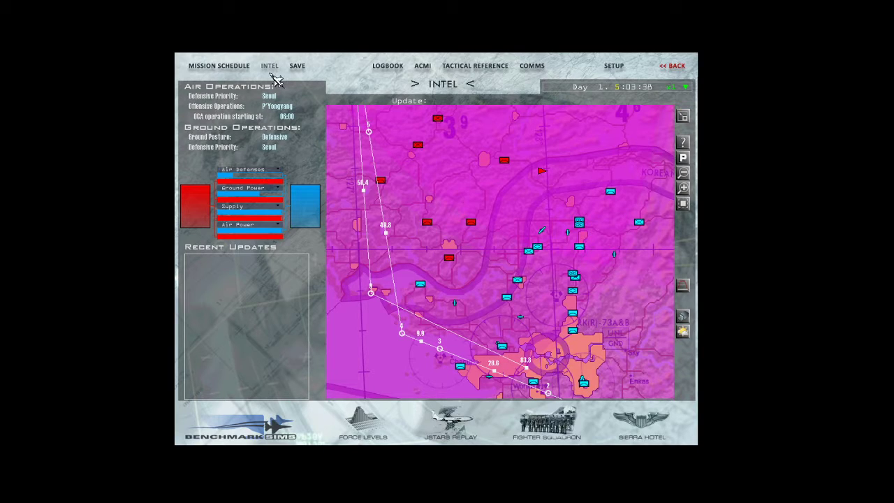
pyautogui.click(364, 422)
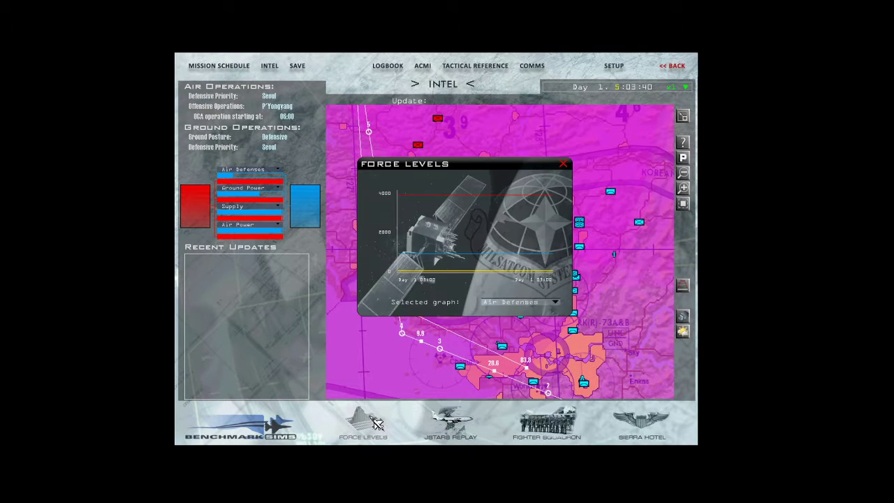
pyautogui.click(564, 165)
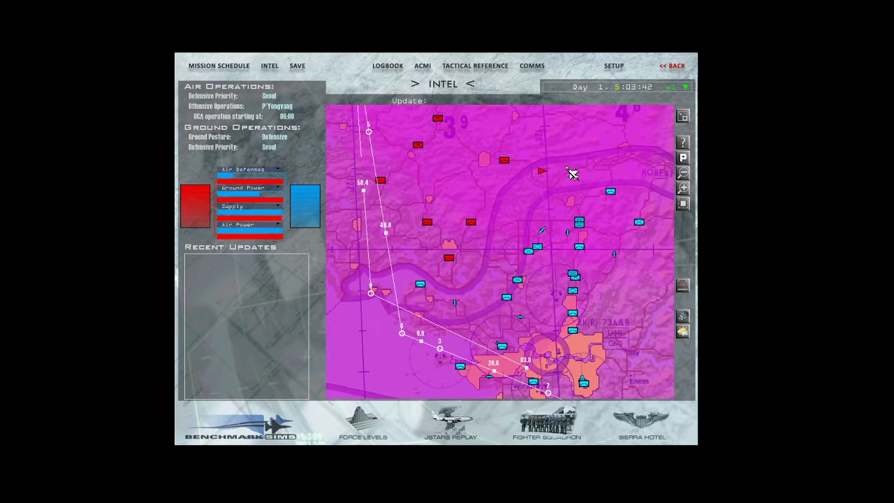
pyautogui.click(455, 427)
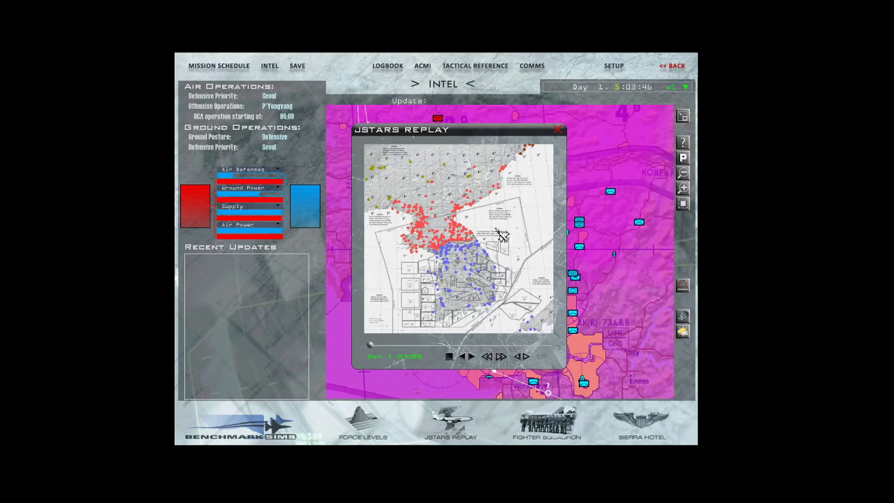
pyautogui.click(559, 131)
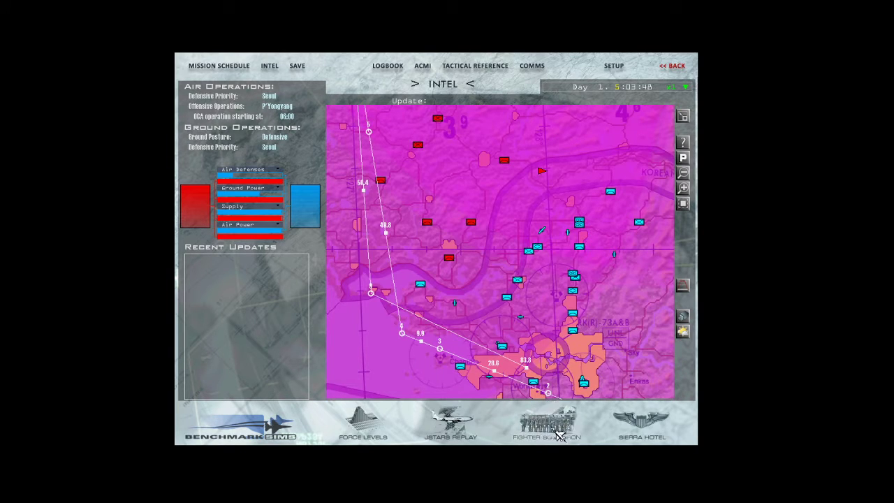
pyautogui.click(641, 426)
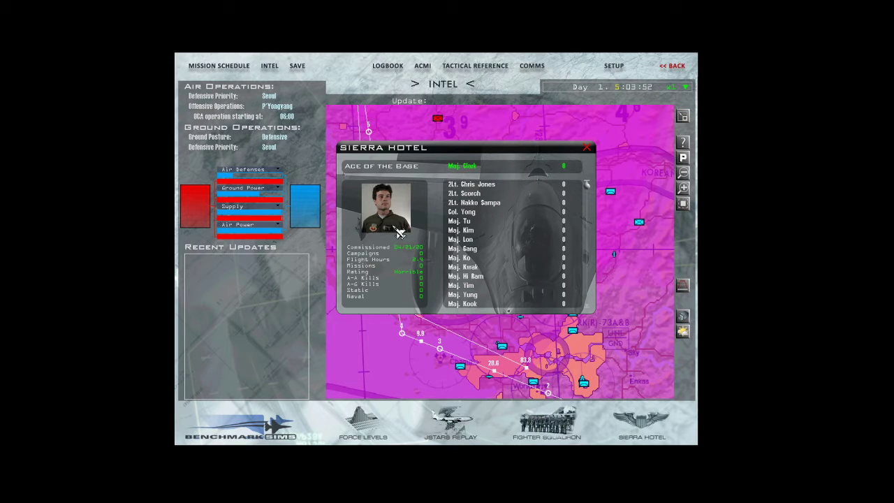
pyautogui.click(590, 148)
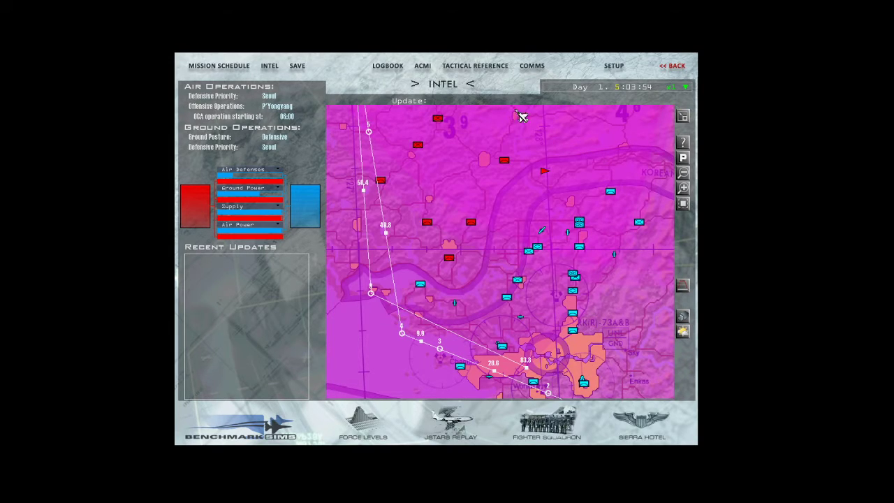
# Inspect and close the Spec Ops Battalion's status near the route, then reopen map options
pyautogui.click(219, 66)
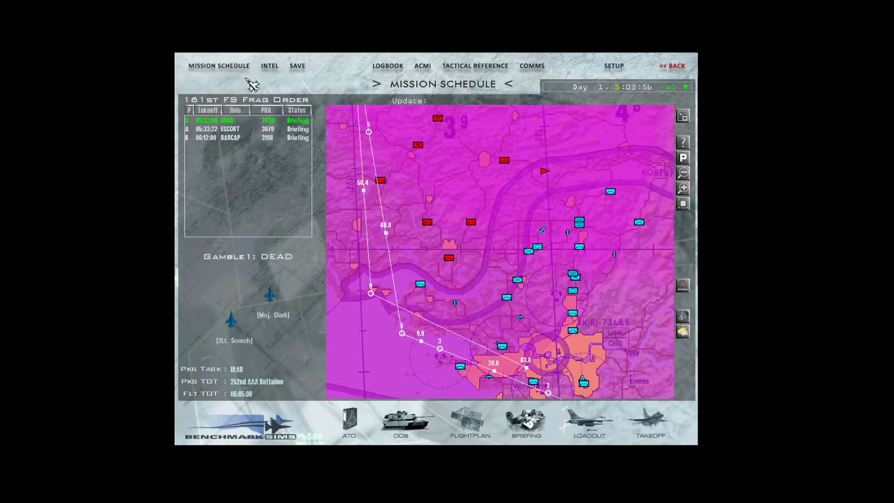
pyautogui.scroll(-1, 512, 316)
pyautogui.scroll(-1, 512, 316)
pyautogui.scroll(-1, 507, 293)
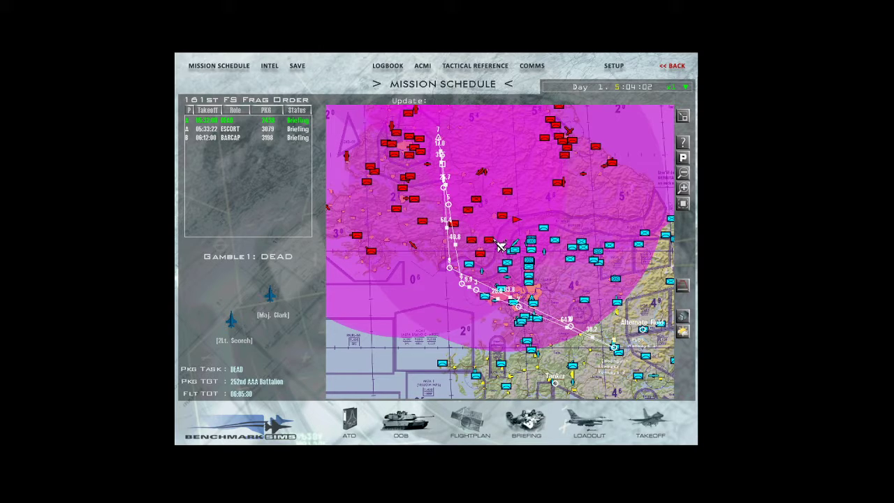
pyautogui.scroll(1, 499, 245)
pyautogui.scroll(1, 496, 260)
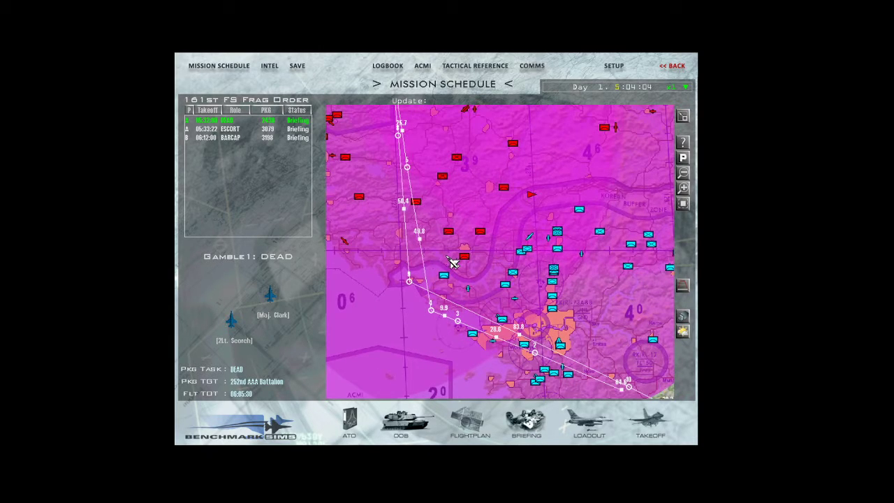
pyautogui.moveTo(427, 209); pyautogui.dragTo(428, 263)
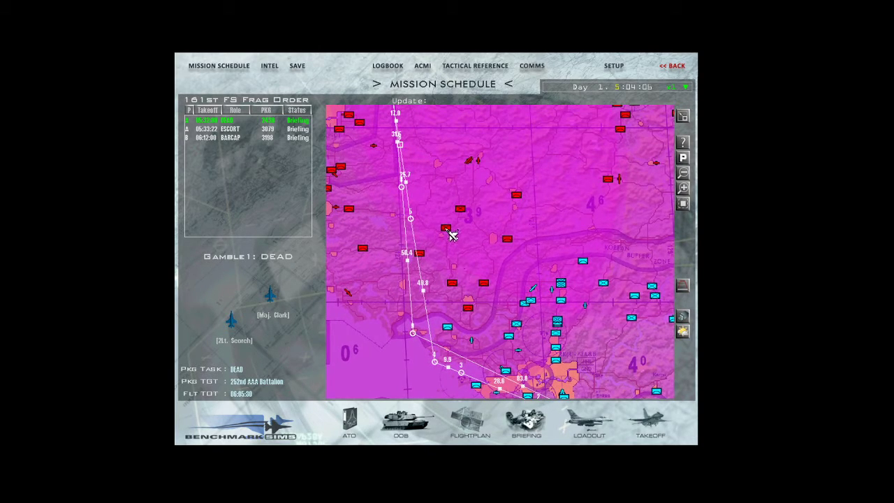
pyautogui.rightClick(450, 241)
pyautogui.click(472, 264)
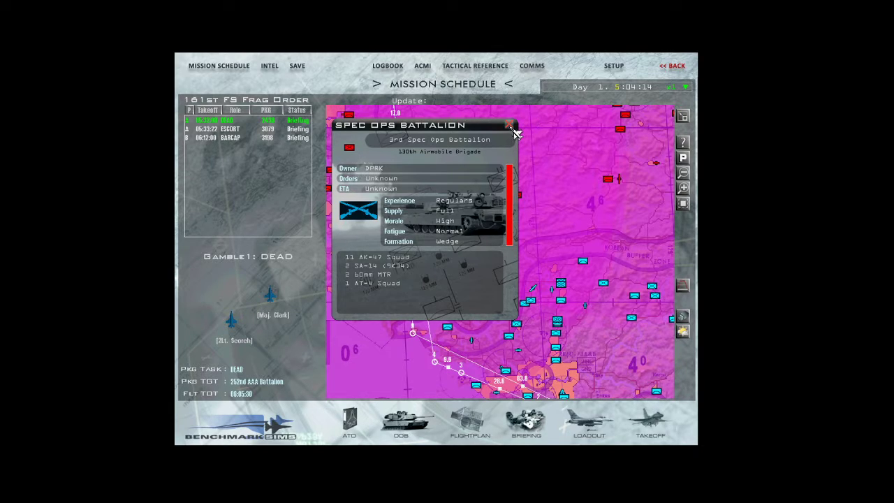
pyautogui.click(516, 136)
pyautogui.rightClick(461, 202)
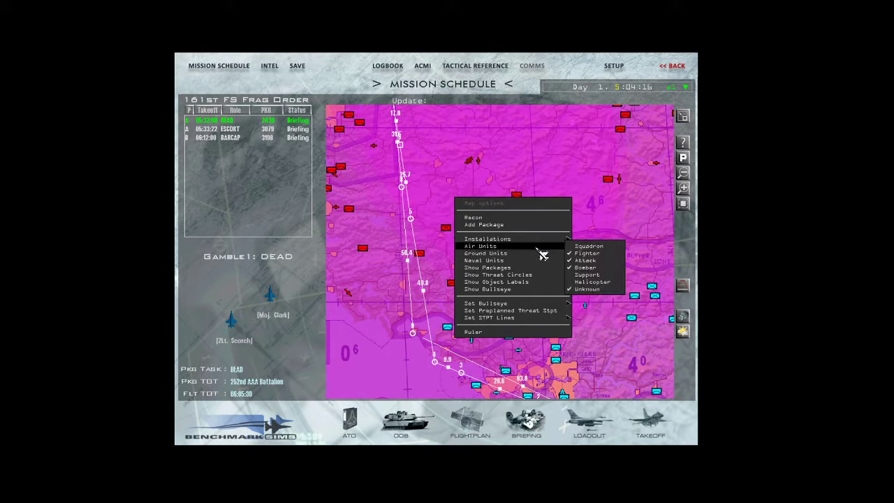
pyautogui.moveTo(498, 275)
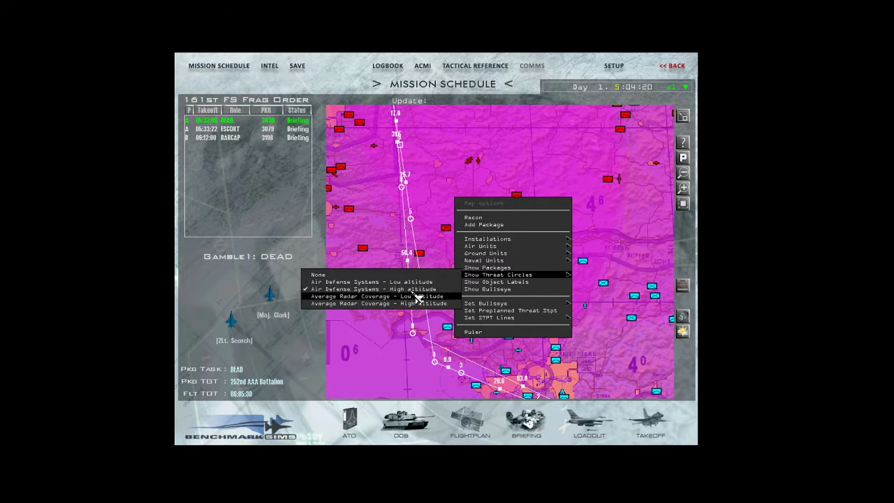
# Dismiss the map options and pan the view south and east around the route
pyautogui.click(391, 286)
pyautogui.moveTo(368, 330)
pyautogui.mouseDown()
pyautogui.moveTo(484, 302)
pyautogui.moveTo(419, 271)
pyautogui.mouseUp()
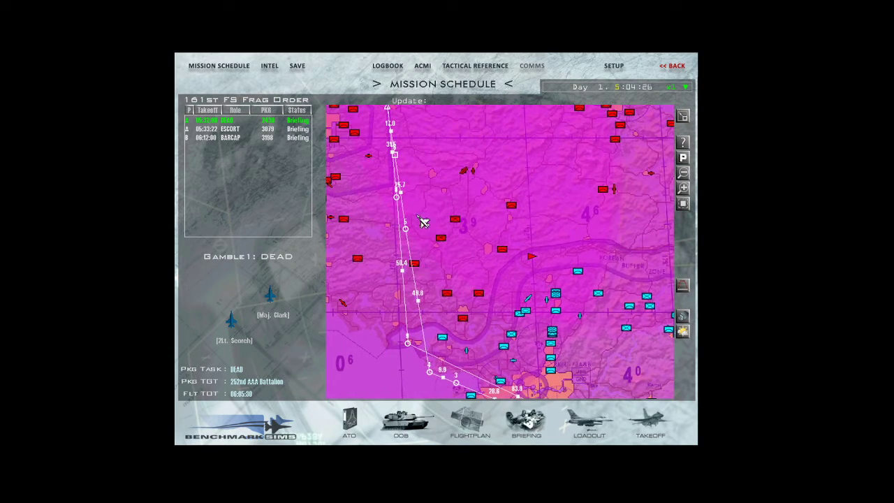
pyautogui.press('Down')
pyautogui.press('Down')
pyautogui.press('Down')
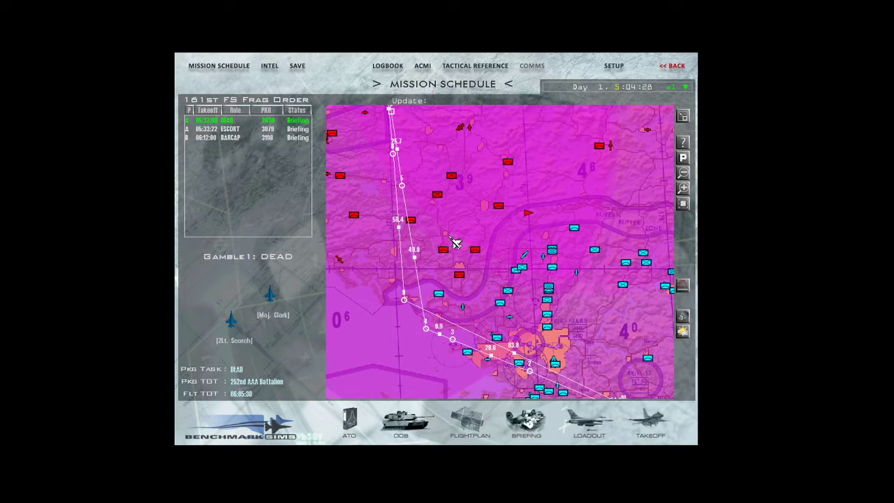
pyautogui.press('Down')
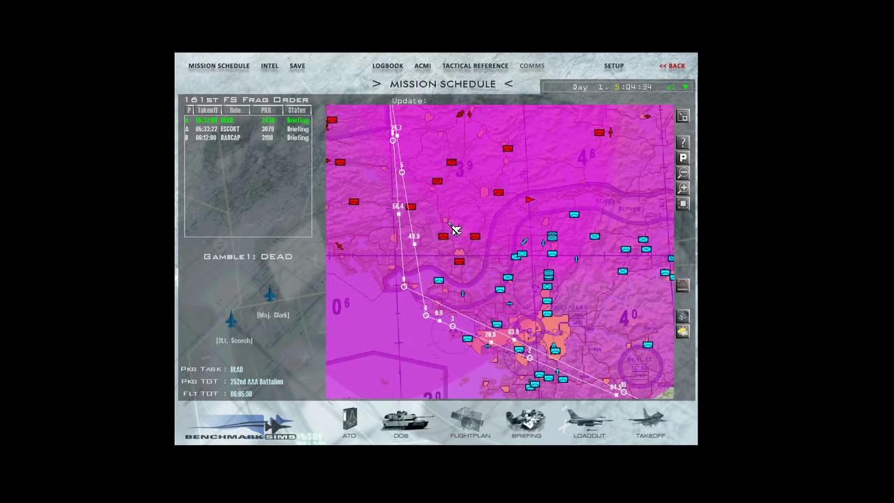
pyautogui.moveTo(472, 213); pyautogui.dragTo(449, 245)
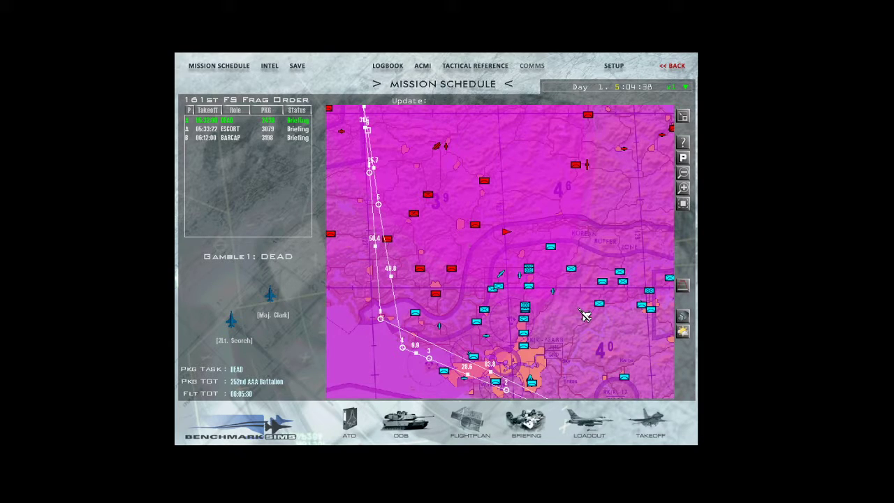
pyautogui.moveTo(531, 224)
pyautogui.mouseDown()
pyautogui.moveTo(519, 254)
pyautogui.moveTo(455, 231)
pyautogui.mouseUp()
pyautogui.moveTo(634, 230); pyautogui.dragTo(419, 272)
pyautogui.moveTo(457, 304); pyautogui.dragTo(532, 248)
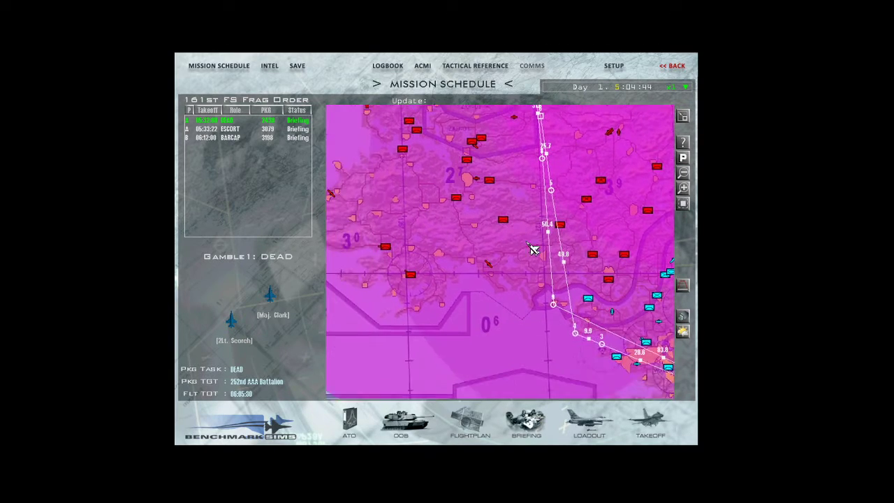
pyautogui.moveTo(500, 301); pyautogui.dragTo(400, 282)
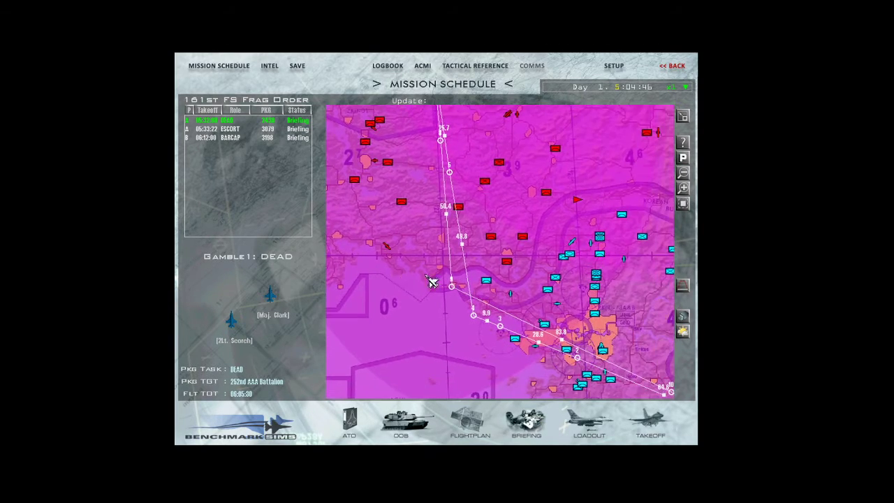
pyautogui.moveTo(513, 272); pyautogui.dragTo(415, 278)
# Set the threat circles to Air Defense Systems - Low altitude
pyautogui.rightClick(475, 276)
pyautogui.click(475, 276)
pyautogui.scroll(-1, 451, 269)
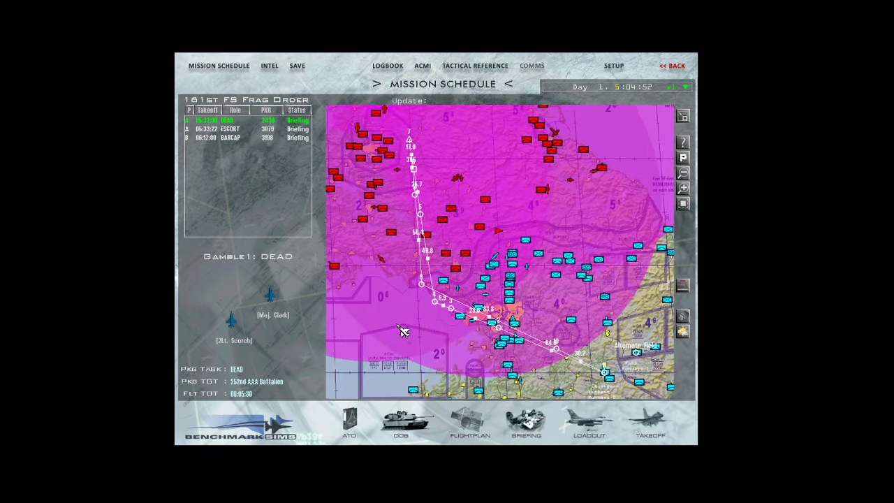
pyautogui.scroll(-1, 436, 321)
pyautogui.rightClick(368, 305)
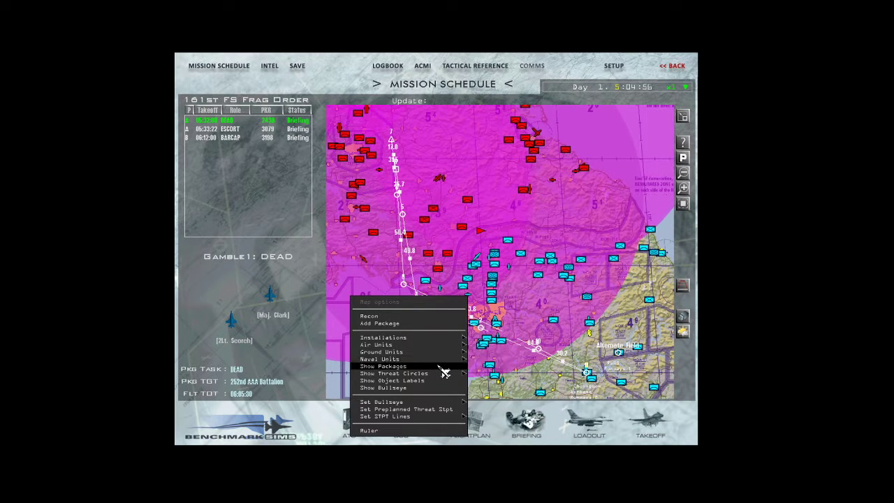
pyautogui.moveTo(394, 373)
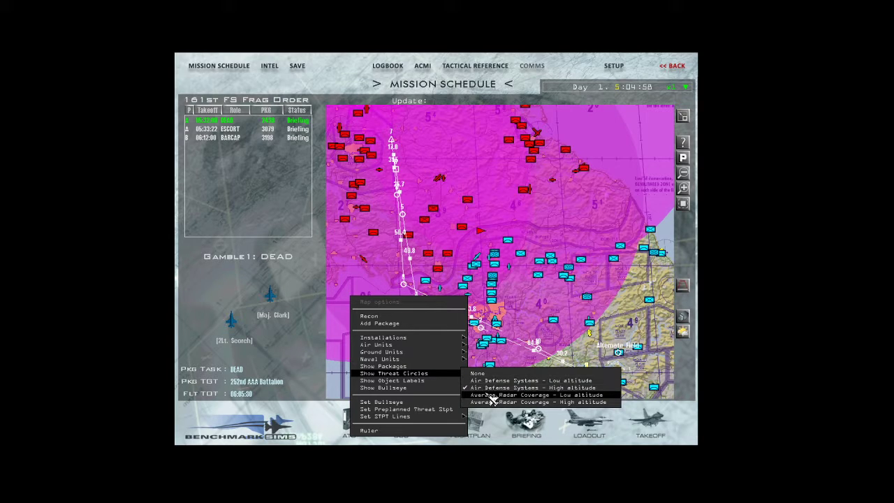
pyautogui.click(494, 381)
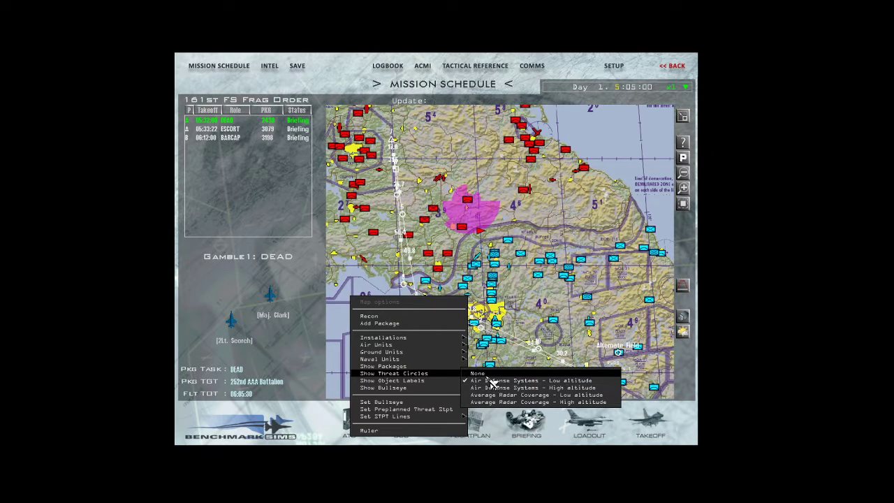
# Turn off the threat circles and pan across the peninsula toward the south-east
pyautogui.click(493, 382)
pyautogui.rightClick(389, 264)
pyautogui.click(397, 274)
pyautogui.moveTo(370, 249); pyautogui.dragTo(426, 232)
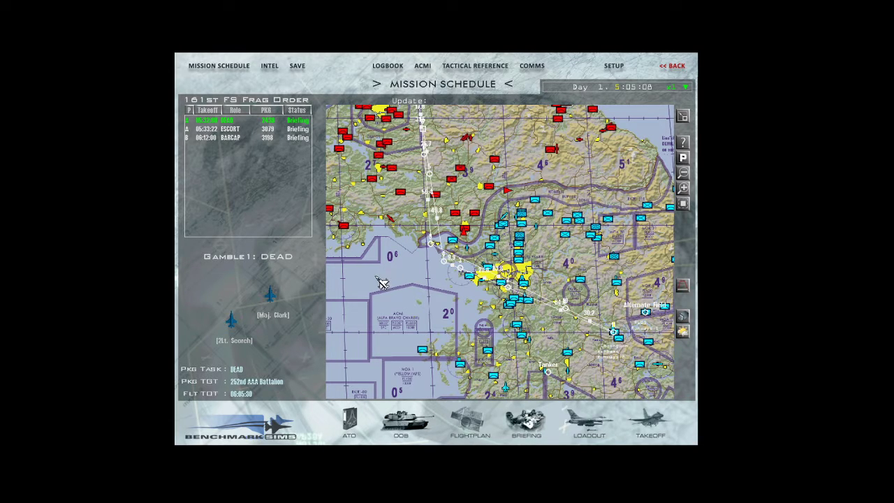
pyautogui.scroll(-1, 440, 285)
pyautogui.scroll(-1, 419, 272)
pyautogui.moveTo(543, 235)
pyautogui.mouseDown()
pyautogui.moveTo(517, 244)
pyautogui.moveTo(494, 207)
pyautogui.moveTo(441, 261)
pyautogui.mouseUp()
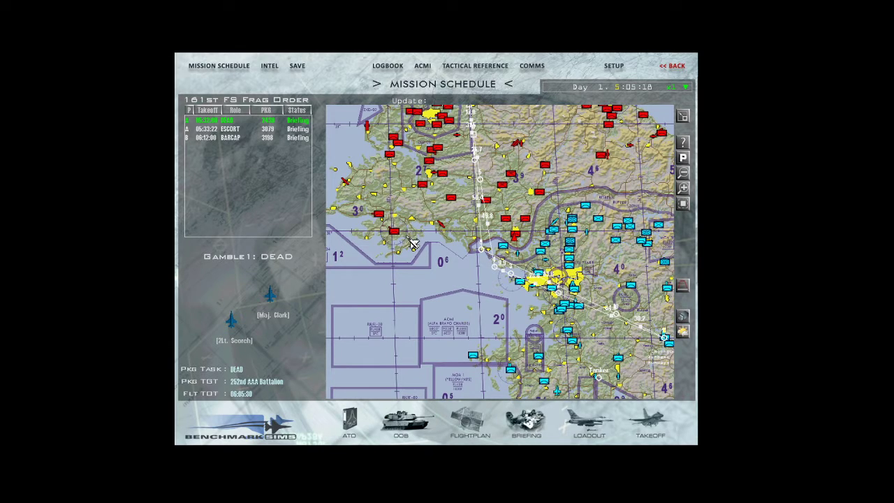
pyautogui.scroll(1, 414, 244)
pyautogui.scroll(1, 391, 238)
pyautogui.moveTo(383, 235); pyautogui.dragTo(440, 290)
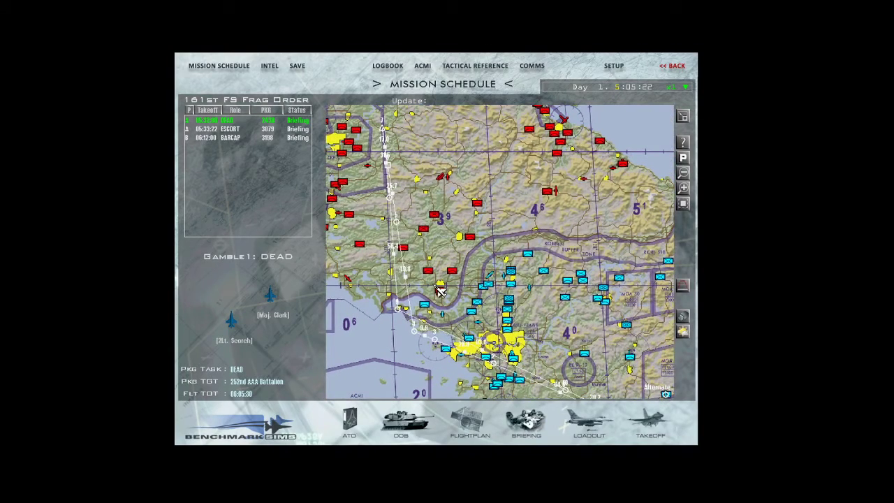
pyautogui.scroll(1, 440, 290)
# View and close the 203rd Air Defense Battalion's status
pyautogui.rightClick(388, 328)
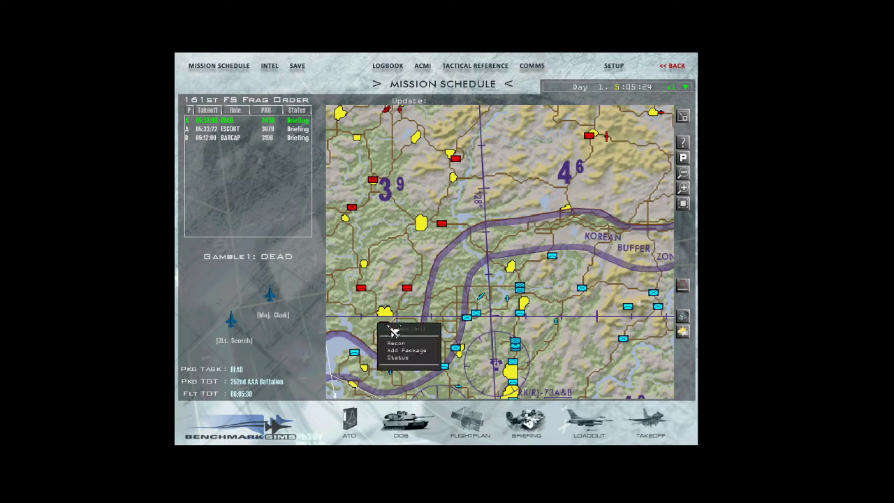
pyautogui.click(397, 358)
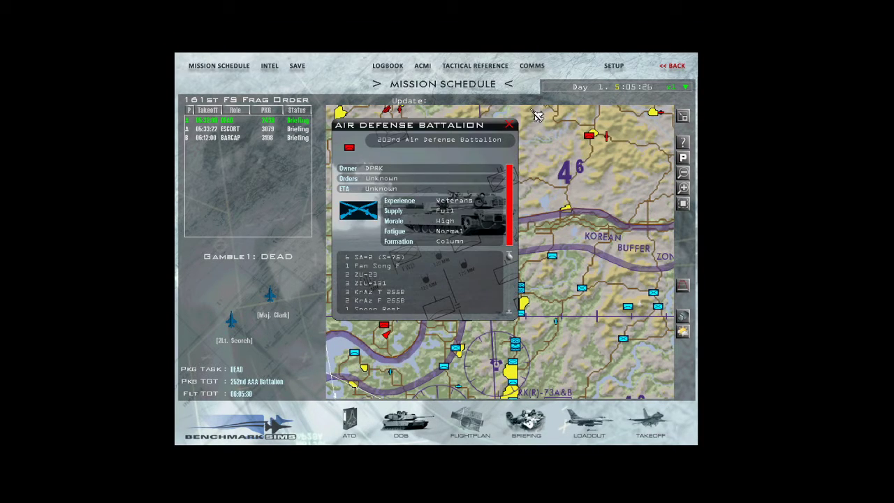
pyautogui.click(511, 125)
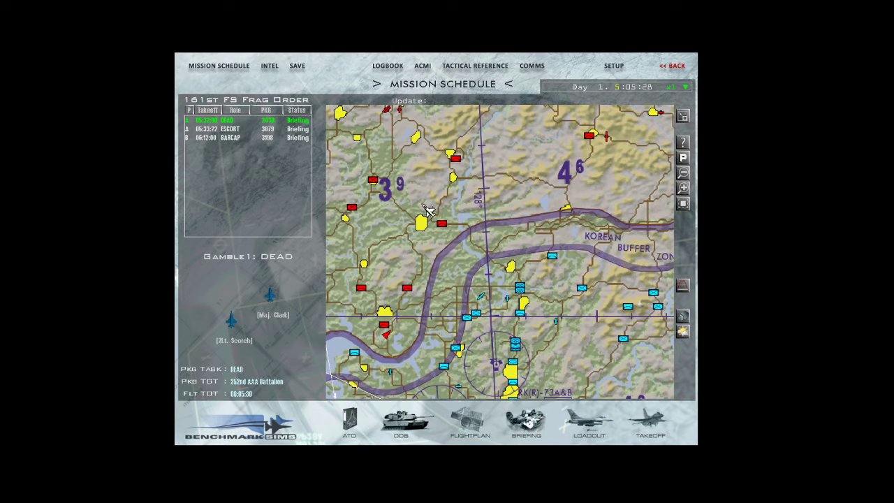
# Pan south, check the status of the red unit by the river, and reopen its action list
pyautogui.moveTo(420, 223); pyautogui.dragTo(467, 273)
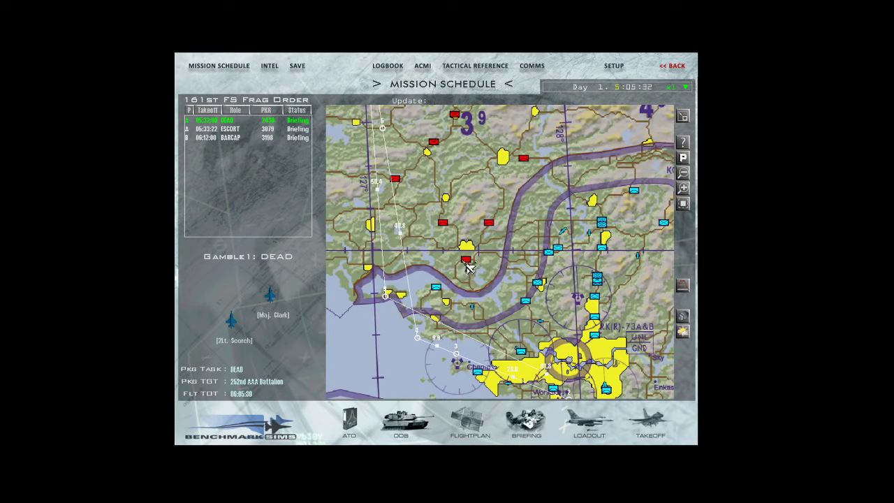
pyautogui.rightClick(466, 263)
pyautogui.click(475, 292)
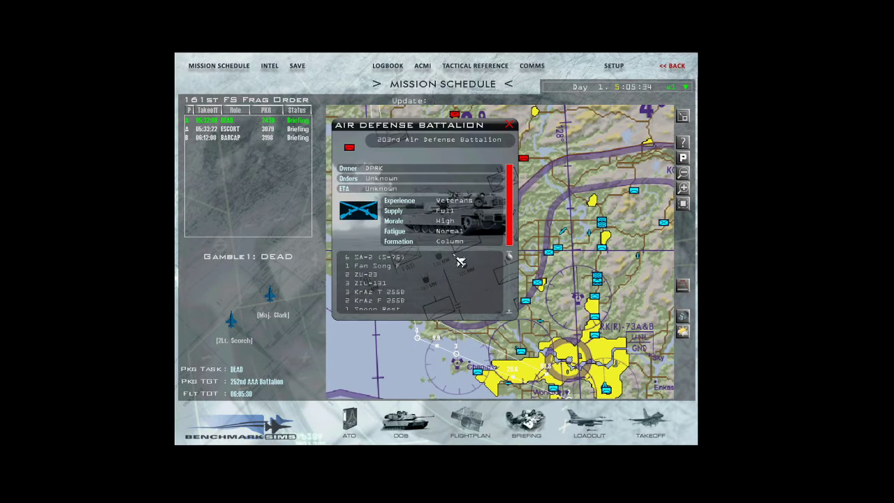
pyautogui.click(511, 125)
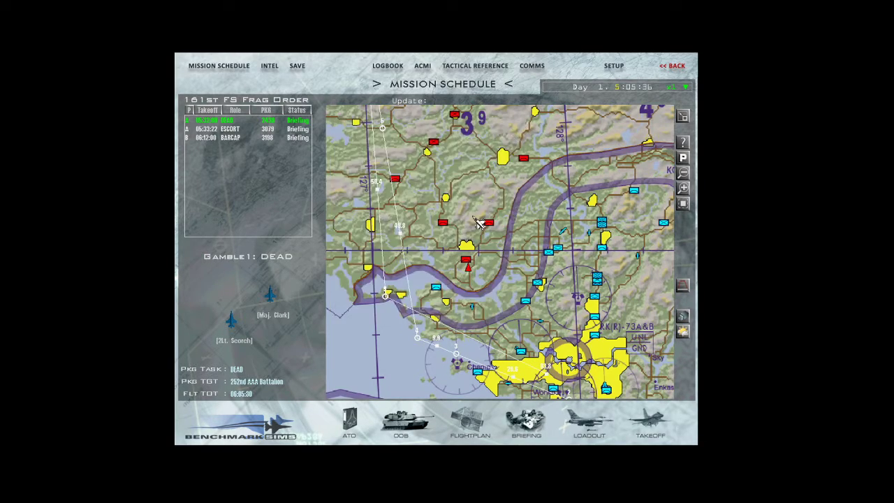
pyautogui.rightClick(469, 262)
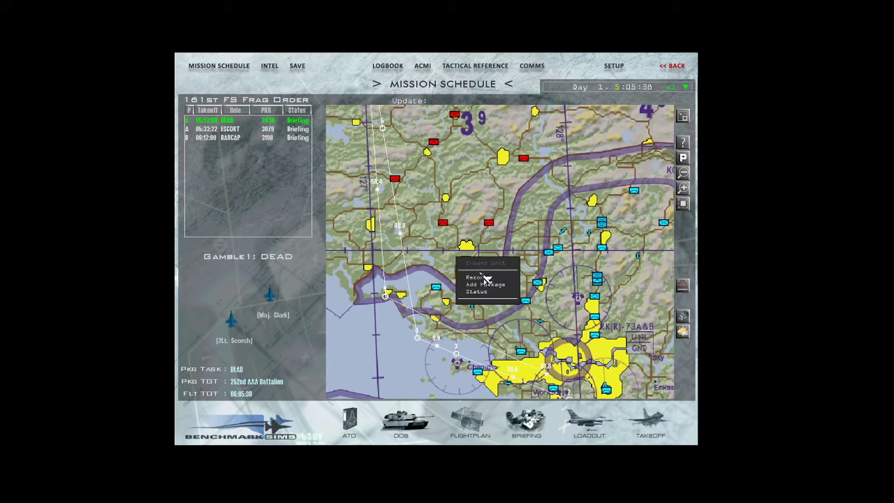